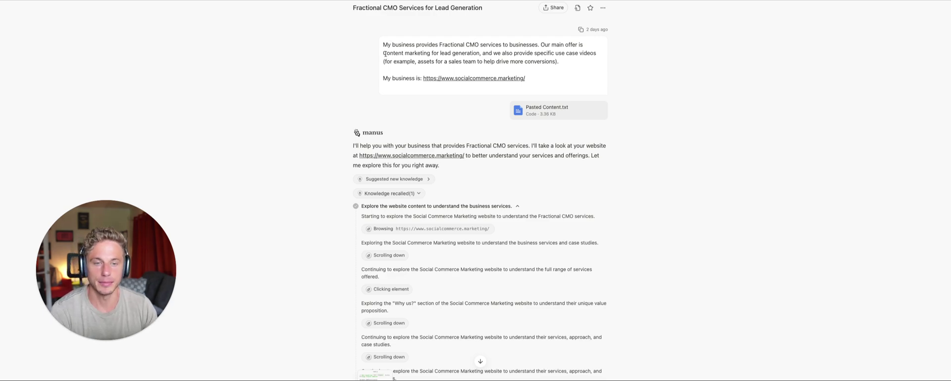
Review the opening prompt describing the Fractional CMO business and the log of Manus exploring its website.
left_click_drag(385, 54, 564, 64)
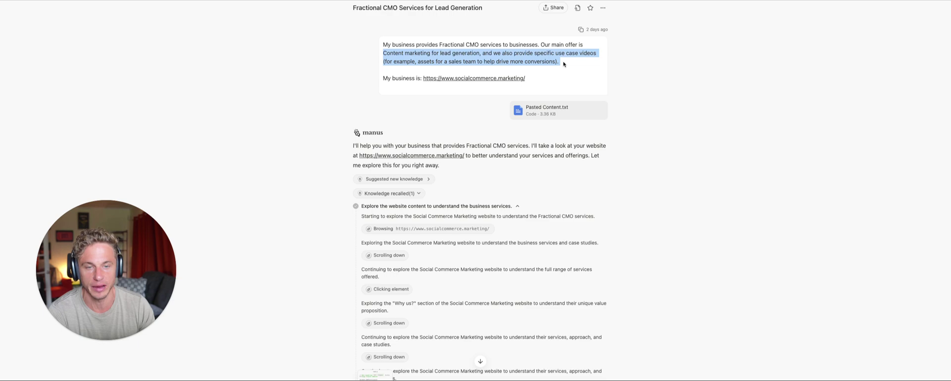
left_click_drag(383, 79, 549, 78)
left_click(549, 86)
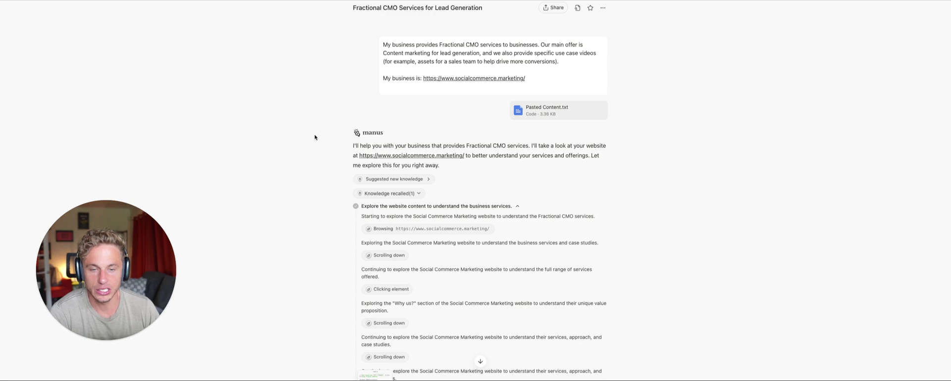
scroll(322, 137, "down", 4)
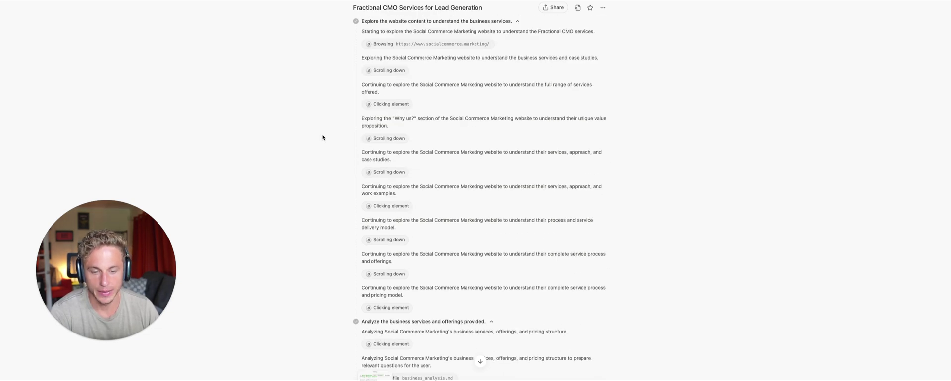
scroll(365, 108, "up", 1)
scroll(322, 104, "down", 4)
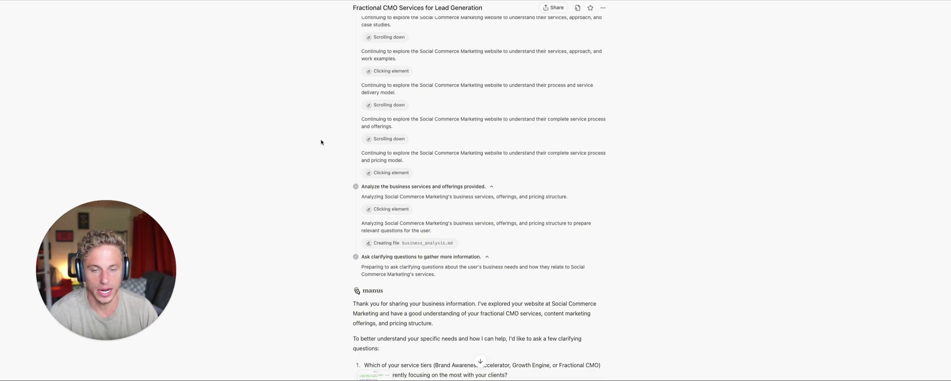
Read the clarifying questions Manus asks about the business, the service tiers reply and the follow-up questions.
scroll(320, 142, "down", 5)
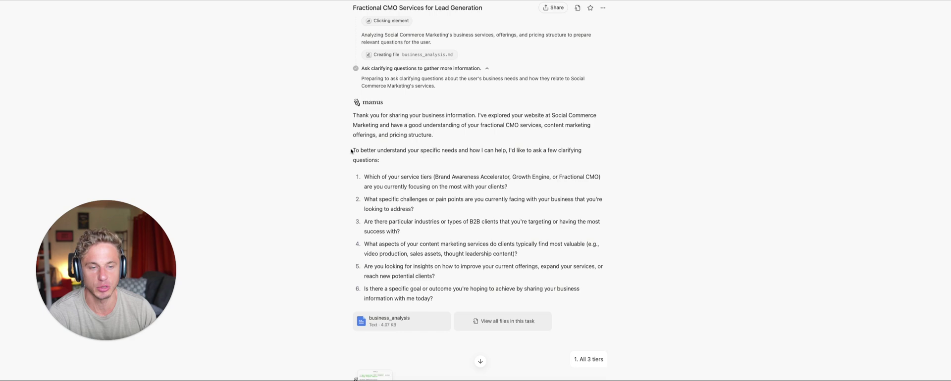
left_click_drag(353, 150, 514, 160)
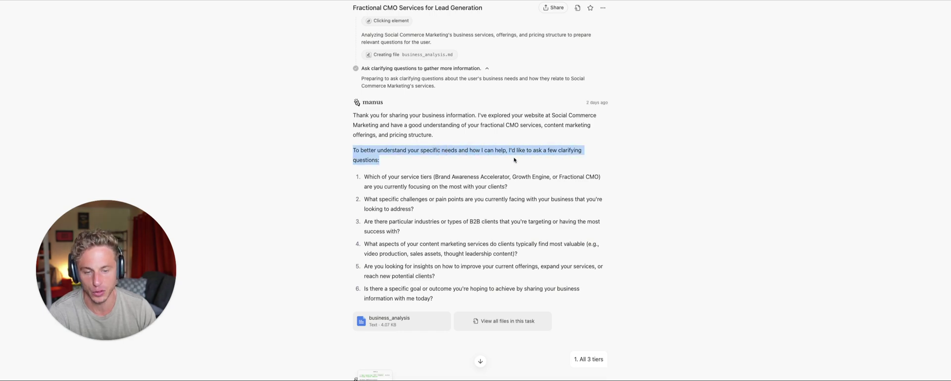
scroll(514, 160, "down", 1)
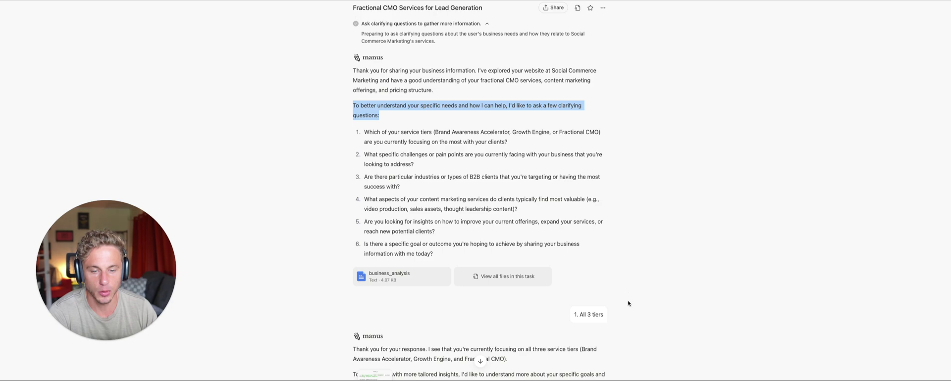
scroll(317, 241, "down", 4)
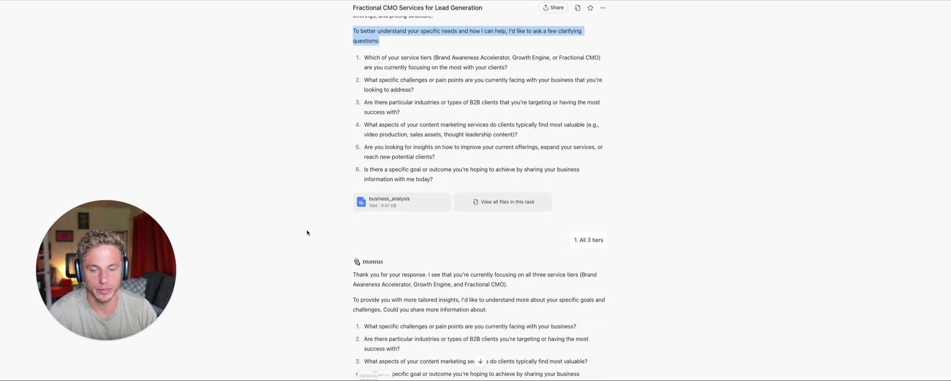
scroll(308, 229, "down", 1)
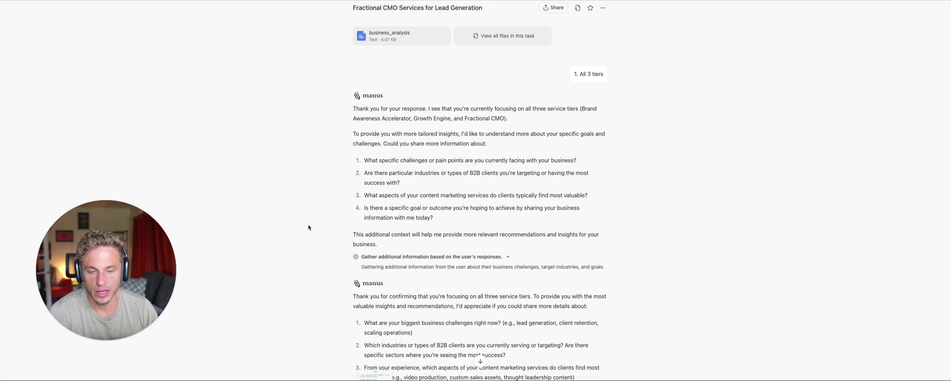
scroll(312, 225, "down", 4)
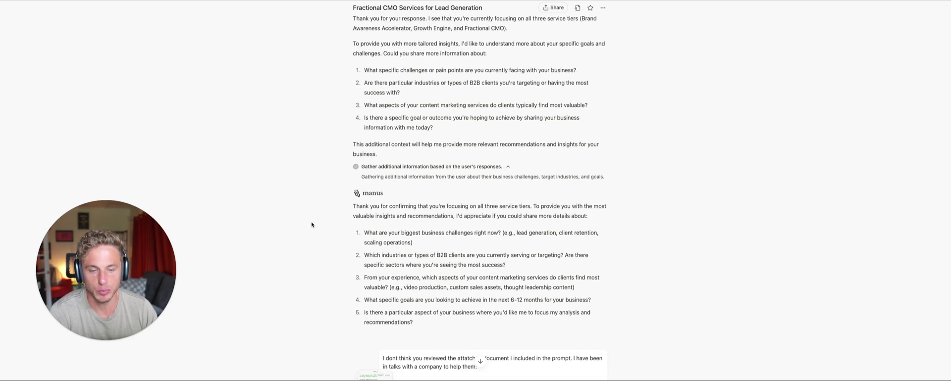
scroll(314, 225, "up", 2)
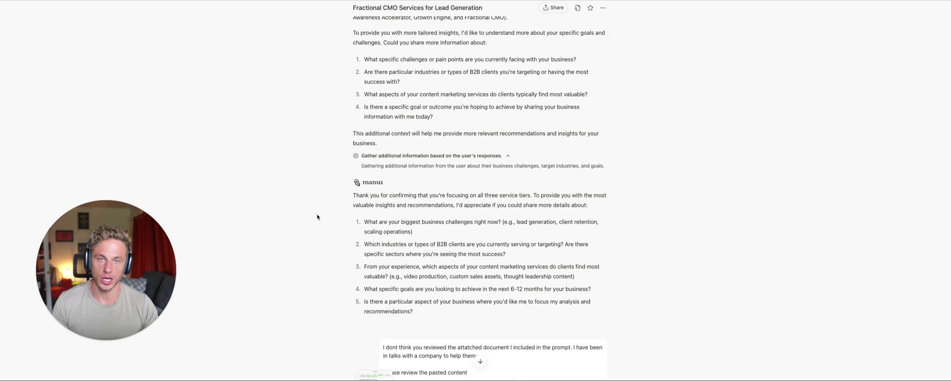
scroll(317, 216, "down", 1)
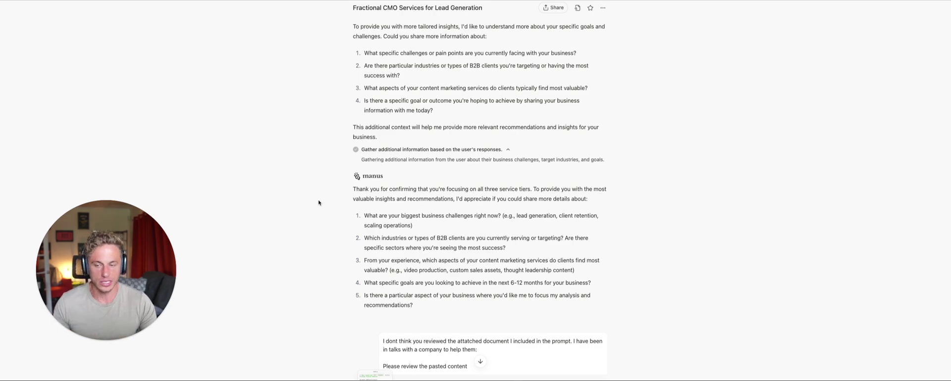
Examine the follow-up message asking Manus to review the pasted content, along with its attachment and Manus's reply.
scroll(318, 204, "down", 3)
left_click_drag(384, 272, 489, 280)
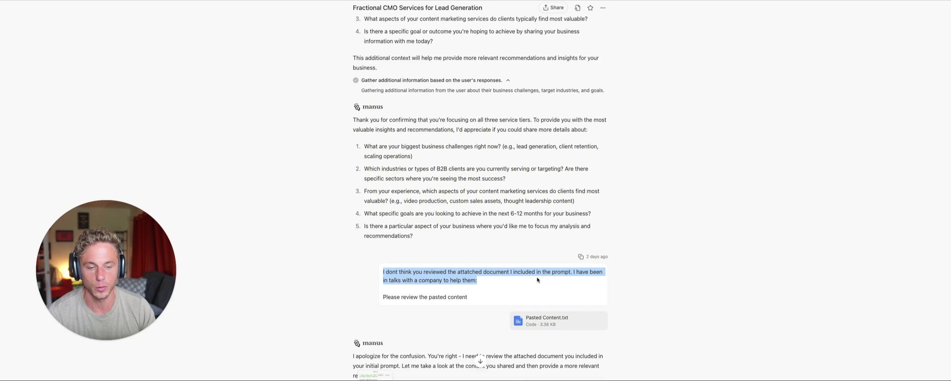
mouse_move(553, 324)
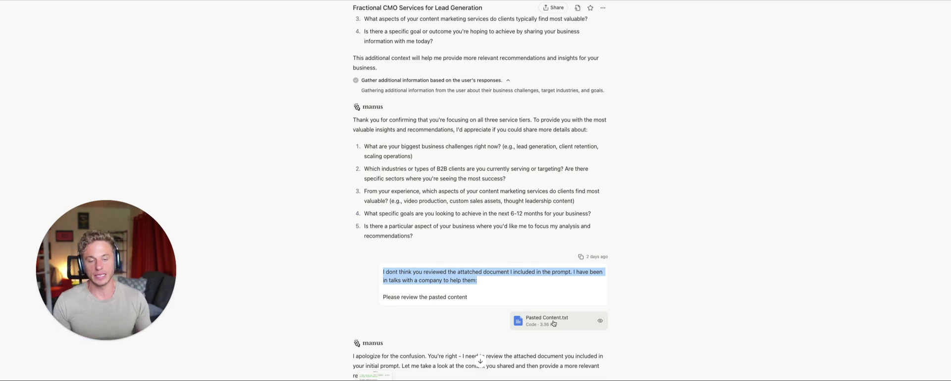
left_click(379, 310)
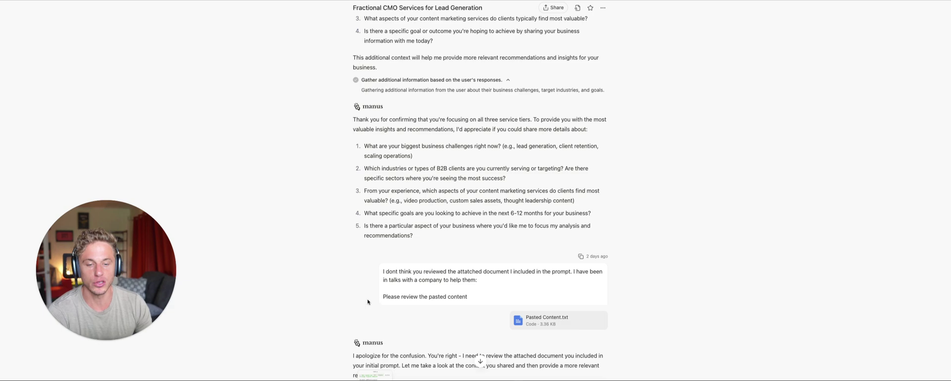
scroll(368, 302, "down", 4)
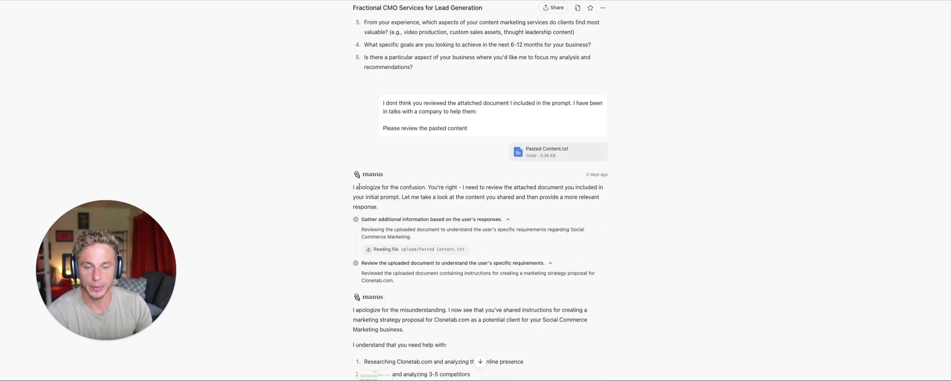
left_click_drag(353, 188, 607, 199)
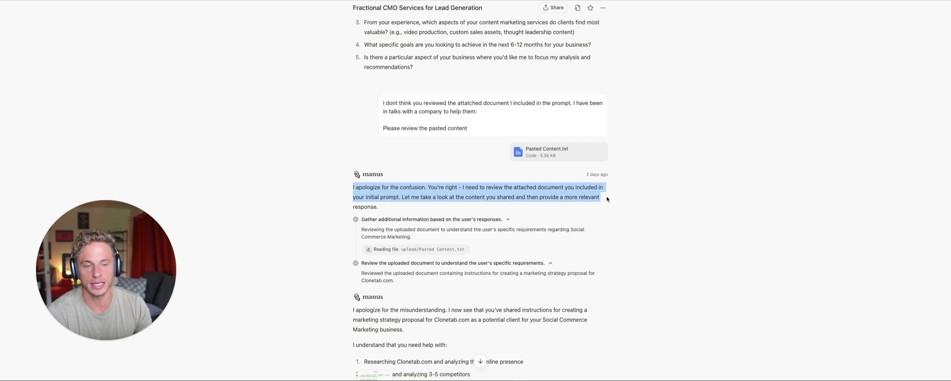
left_click_drag(607, 199, 598, 211)
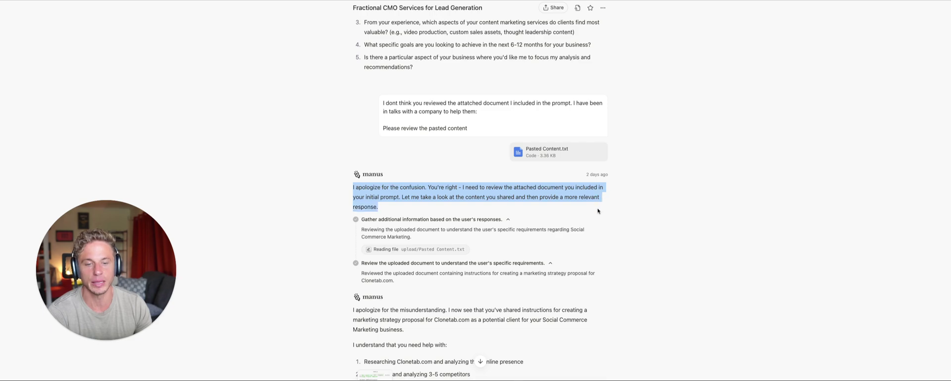
left_click(320, 206)
Read through Manus's numbered list of the tasks it understands for the Clonetab.com marketing strategy proposal.
scroll(322, 211, "down", 3)
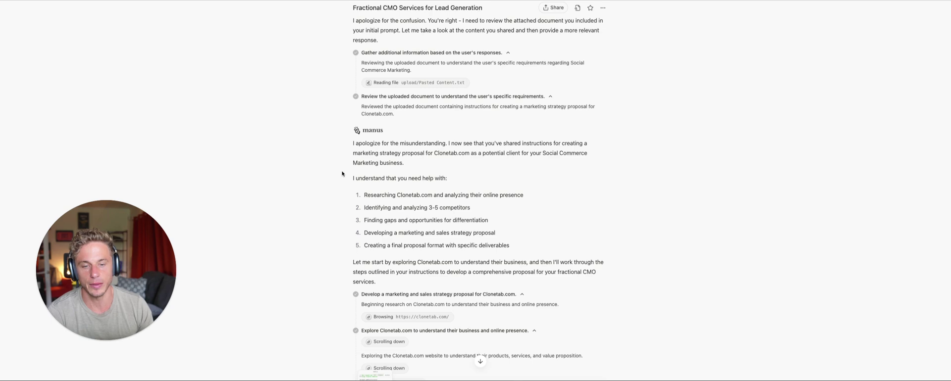
scroll(341, 174, "down", 1)
left_click_drag(345, 143, 528, 169)
left_click(528, 169)
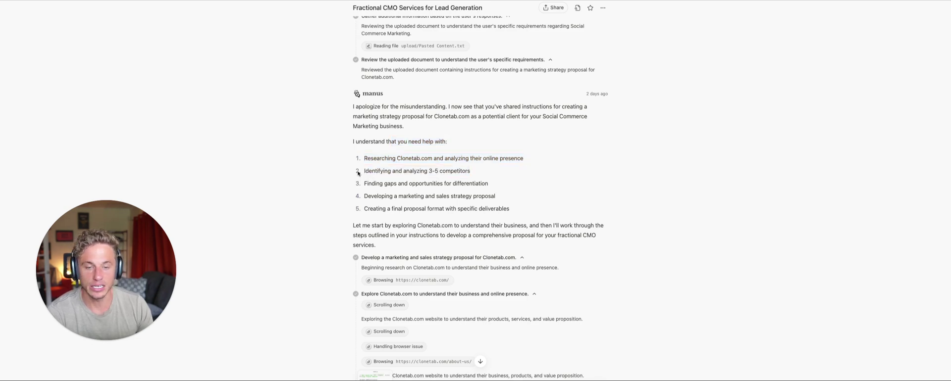
left_click_drag(358, 174, 469, 172)
scroll(470, 172, "down", 1)
left_click(363, 153)
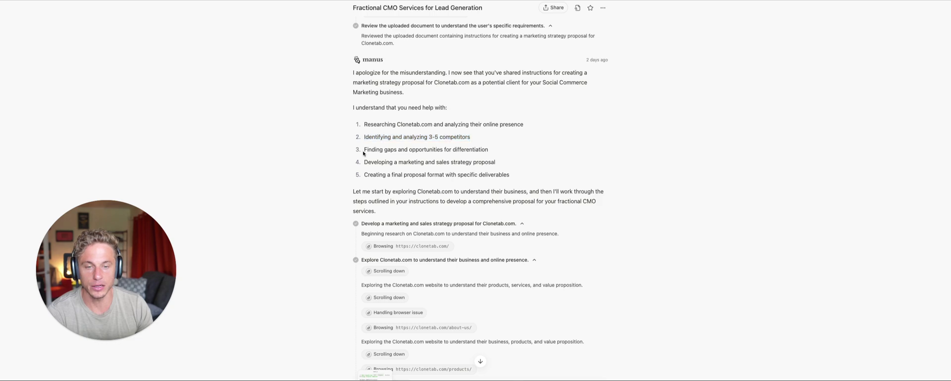
left_click_drag(363, 154, 526, 155)
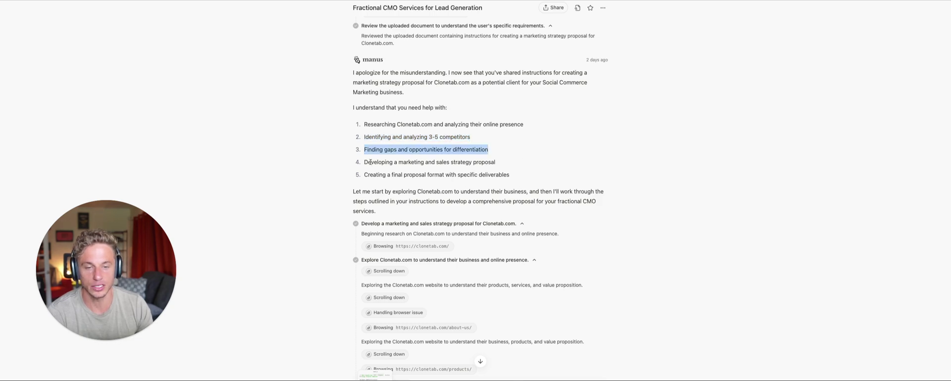
scroll(427, 159, "down", 1)
left_click_drag(363, 161, 499, 160)
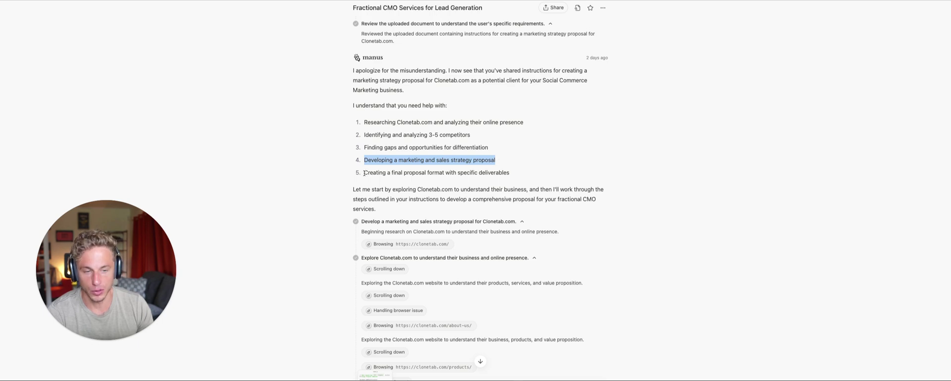
left_click_drag(365, 173, 510, 173)
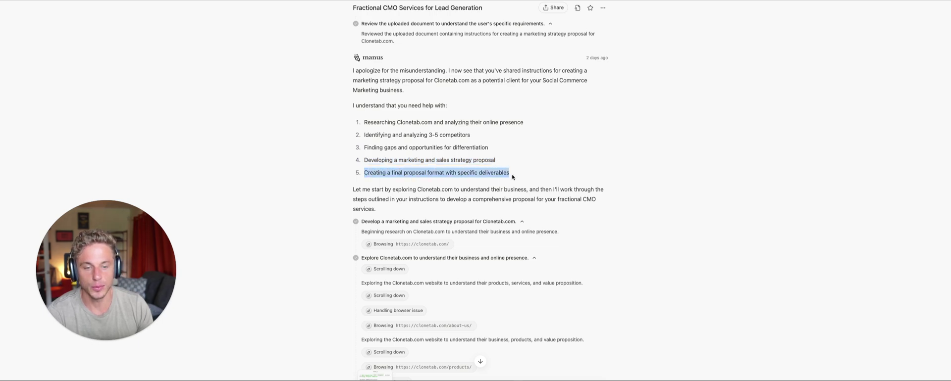
left_click(268, 162)
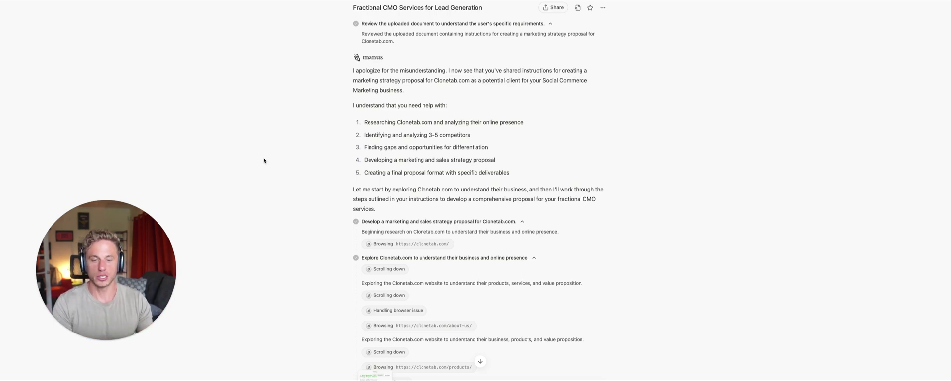
Examine the task log of the Clonetab.com research, competitor analysis and creation of the strategy files.
scroll(375, 181, "down", 2)
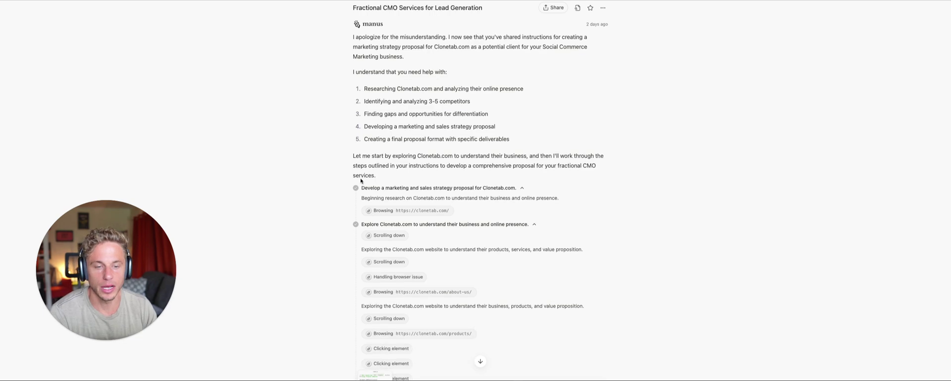
scroll(328, 168, "down", 2)
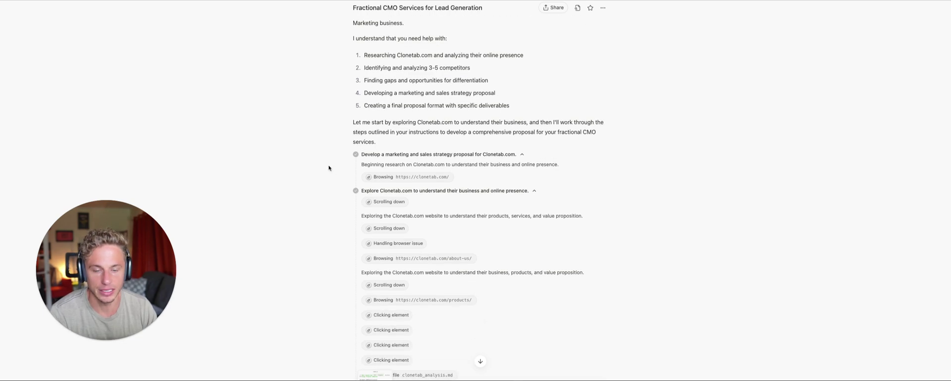
scroll(329, 168, "down", 5)
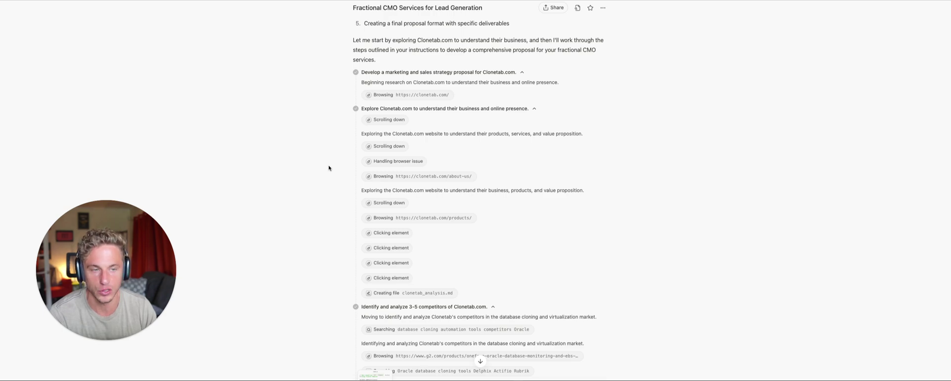
scroll(328, 167, "down", 20)
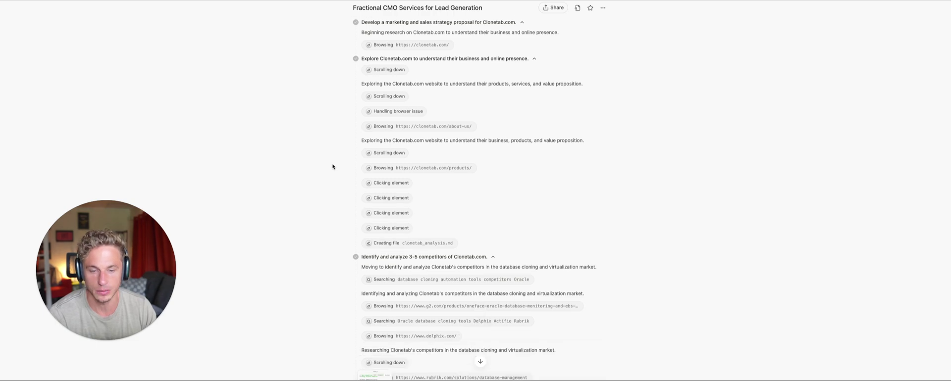
right_click(334, 166)
left_click(318, 165)
scroll(319, 166, "down", 13)
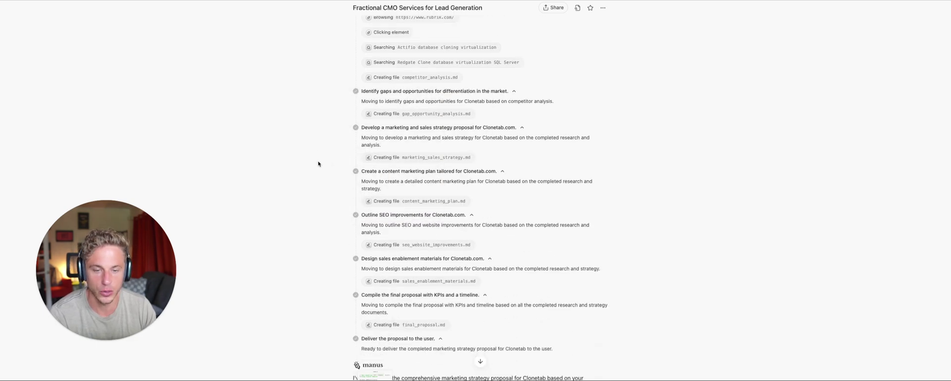
scroll(319, 165, "up", 16)
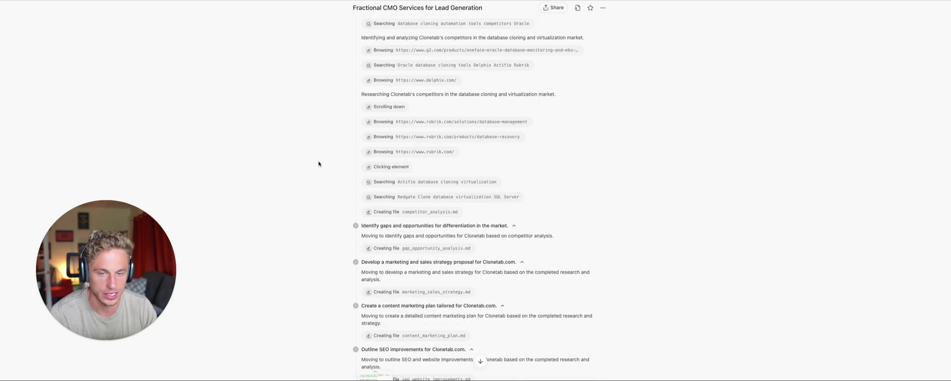
scroll(340, 191, "down", 18)
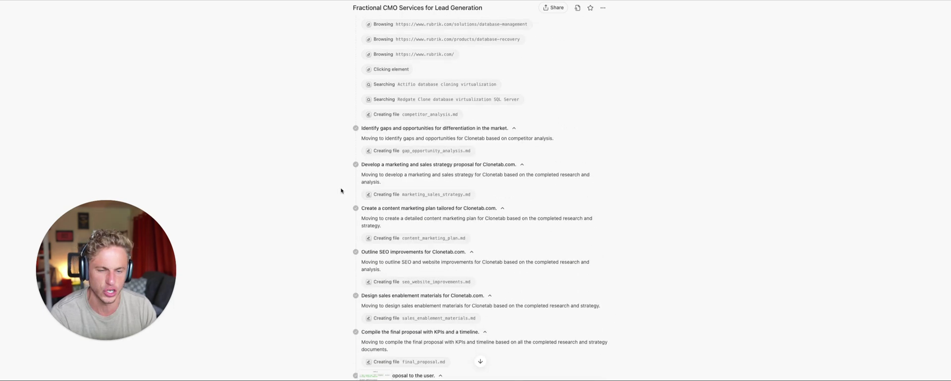
Read Manus's completion message for the Clonetab proposal, including the numbered deliverables and the attached files.
scroll(313, 187, "down", 2)
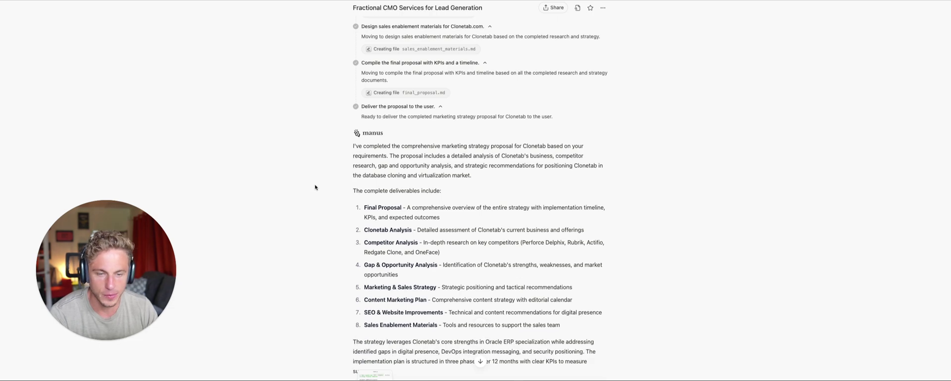
left_click_drag(355, 146, 513, 149)
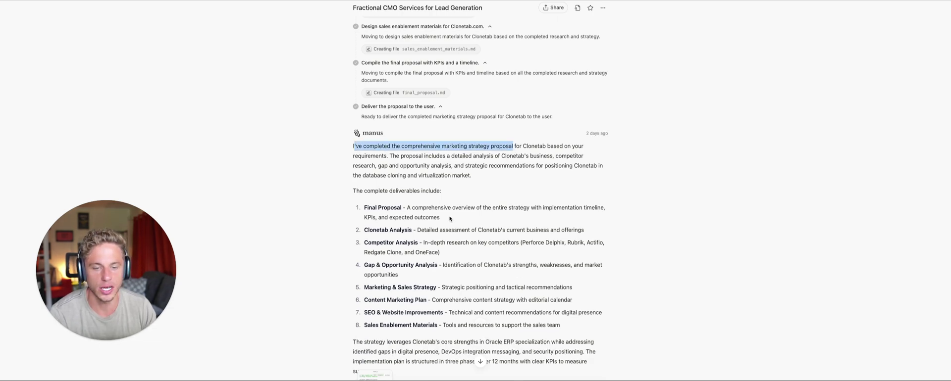
left_click_drag(353, 192, 442, 192)
left_click_drag(422, 231, 393, 226)
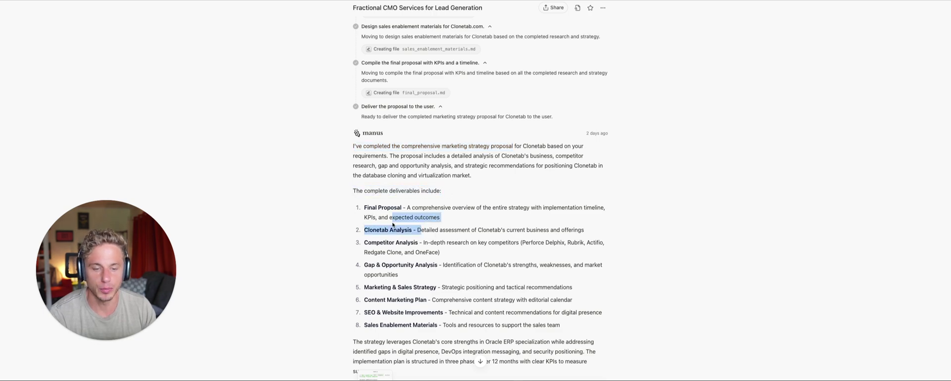
left_click(361, 202)
scroll(342, 196, "down", 5)
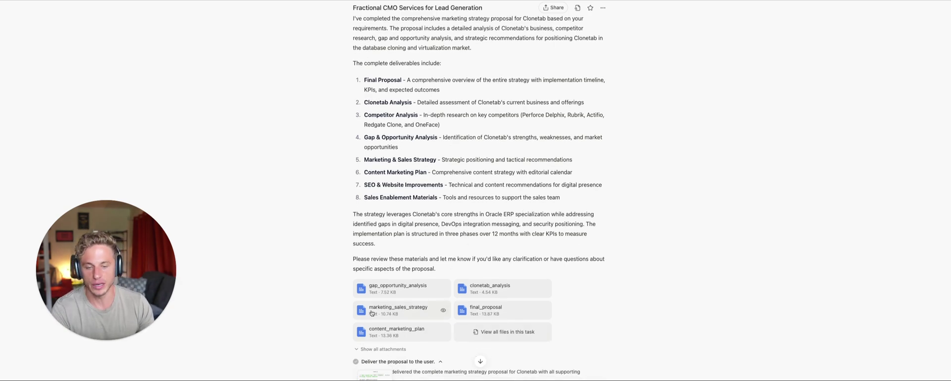
scroll(307, 287, "down", 2)
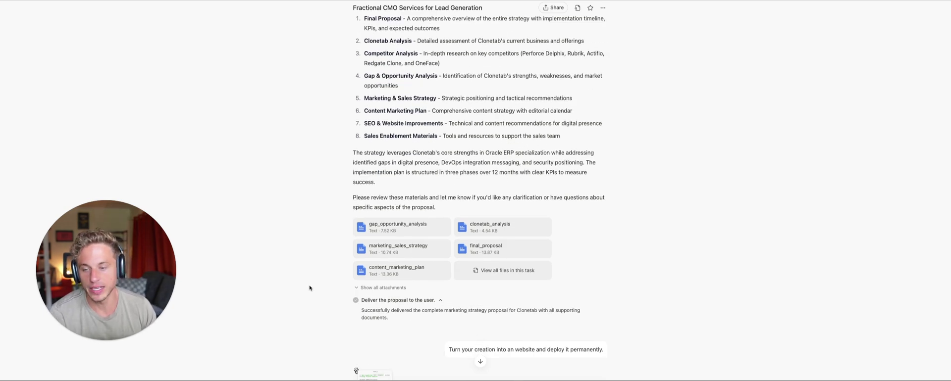
Examine the request to turn the creation into a permanently deployed website, along with Manus's reply, build log and delivery message.
scroll(316, 283, "down", 2)
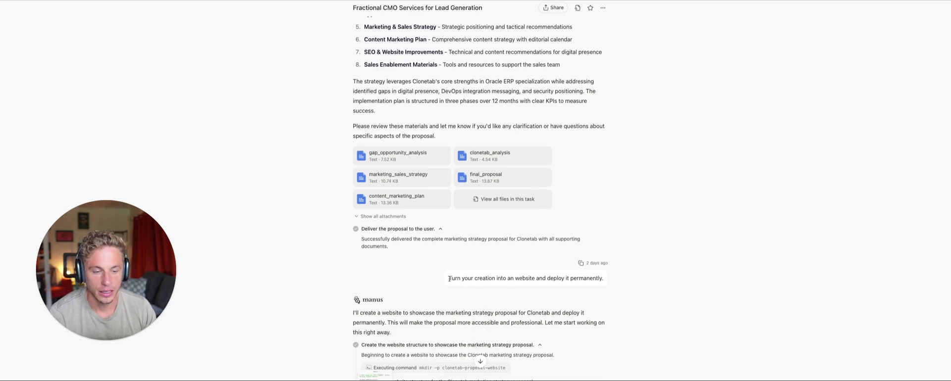
left_click_drag(449, 278, 604, 282)
scroll(346, 271, "down", 2)
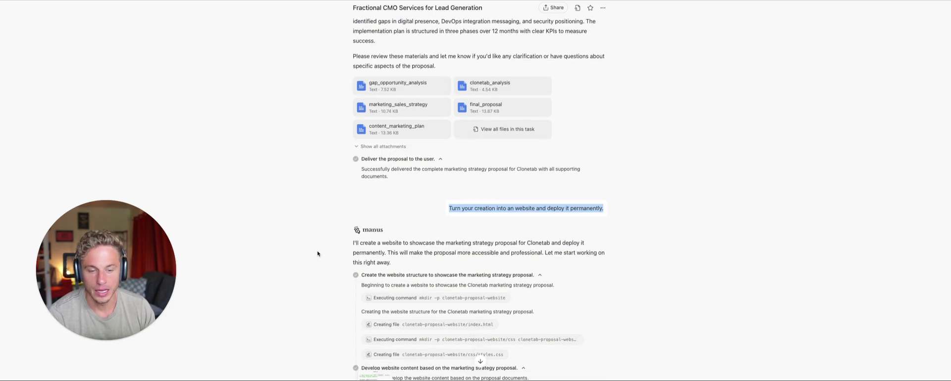
left_click_drag(345, 243, 497, 247)
left_click(507, 243)
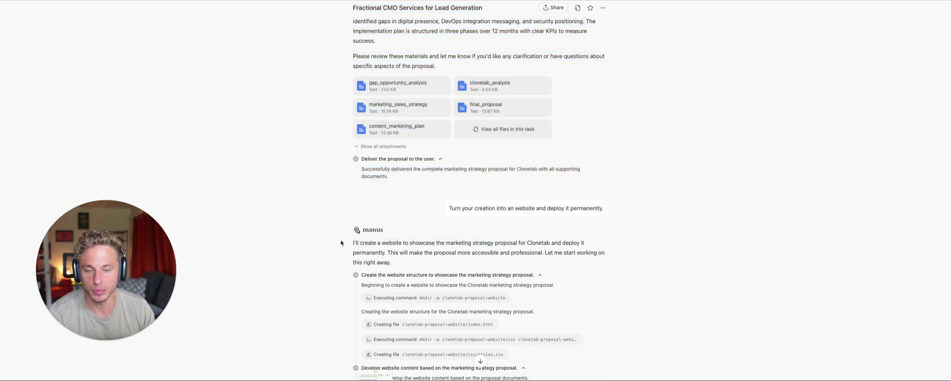
scroll(340, 242, "down", 5)
scroll(338, 243, "down", 5)
scroll(343, 219, "up", 1)
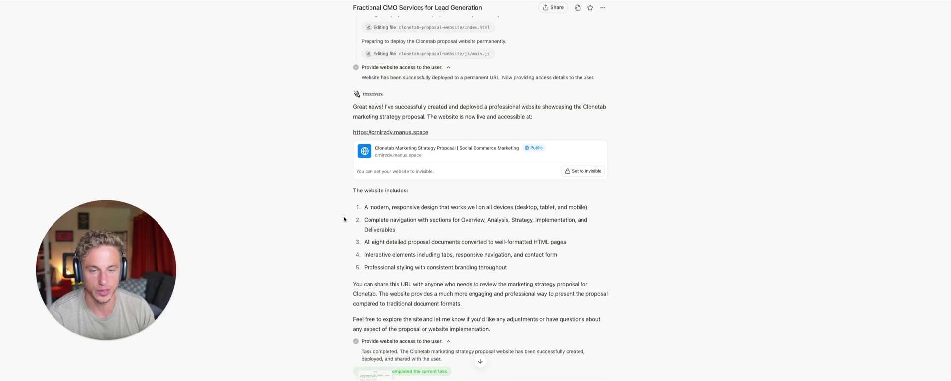
Open the deployed Clonetab proposal website and jump through its Analysis, Strategy and Implementation sections.
left_click(411, 131)
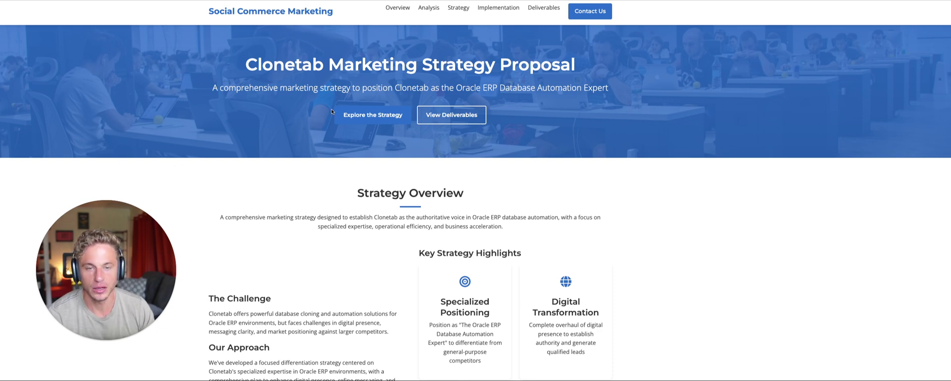
left_click(429, 7)
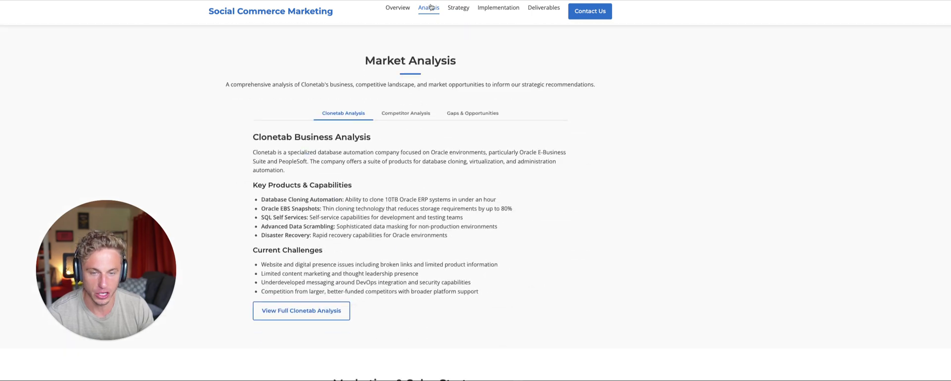
left_click(453, 8)
left_click(499, 8)
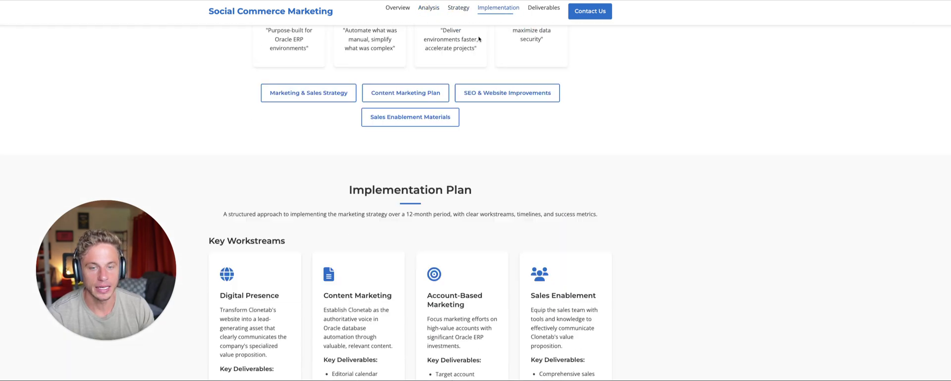
Return to the start of the proposal site and read the Strategy Overview with its key strategy highlights.
scroll(449, 85, "up", 20)
scroll(396, 78, "down", 5)
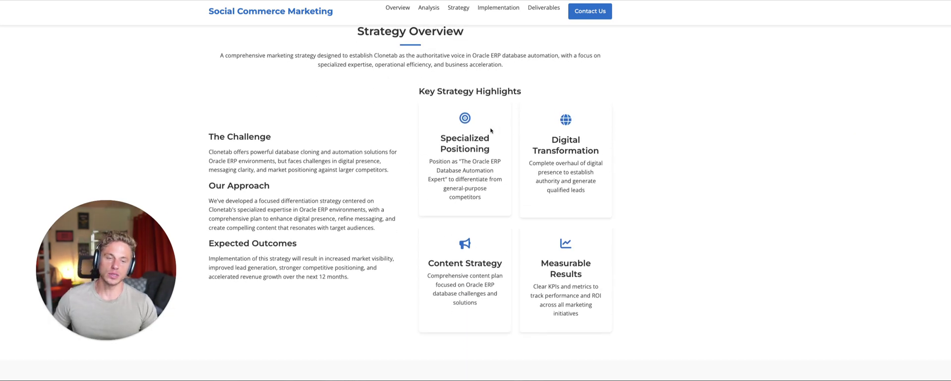
scroll(685, 187, "down", 3)
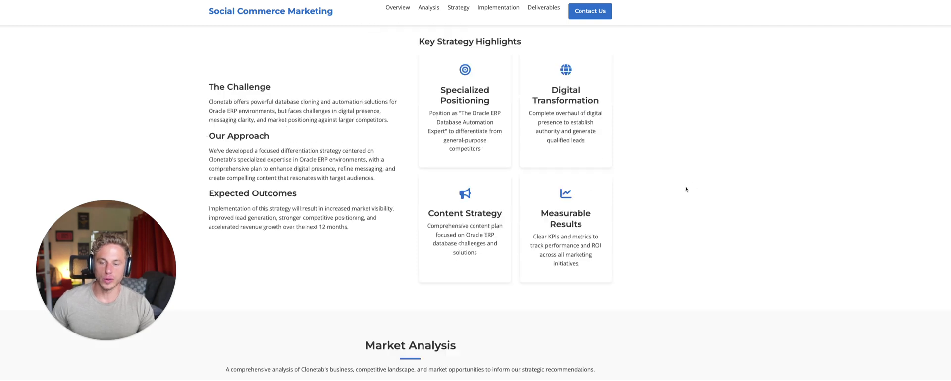
scroll(685, 187, "down", 3)
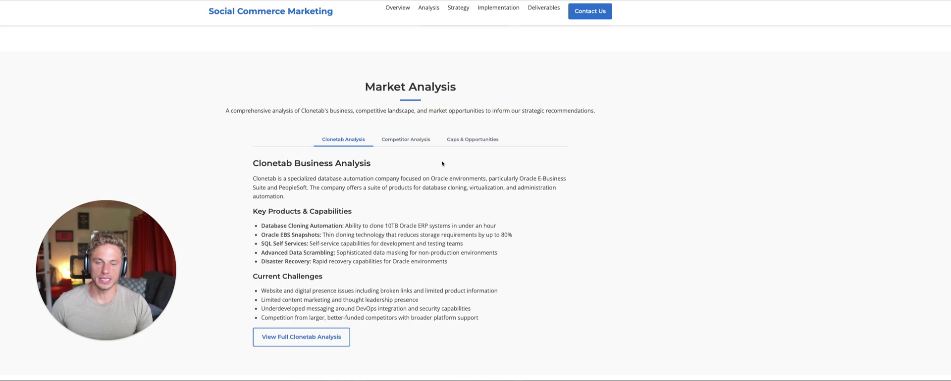
Compare the Competitor Analysis, Gaps & Opportunities and Clonetab Analysis views in the Market Analysis section.
left_click(415, 143)
scroll(414, 142, "down", 3)
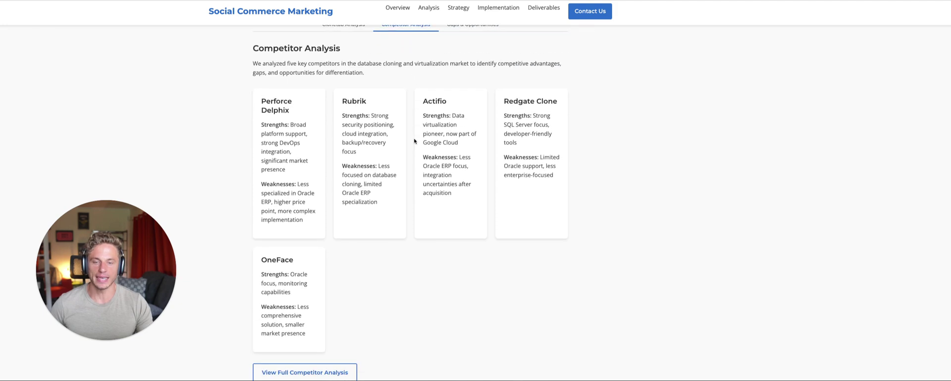
scroll(414, 141, "up", 1)
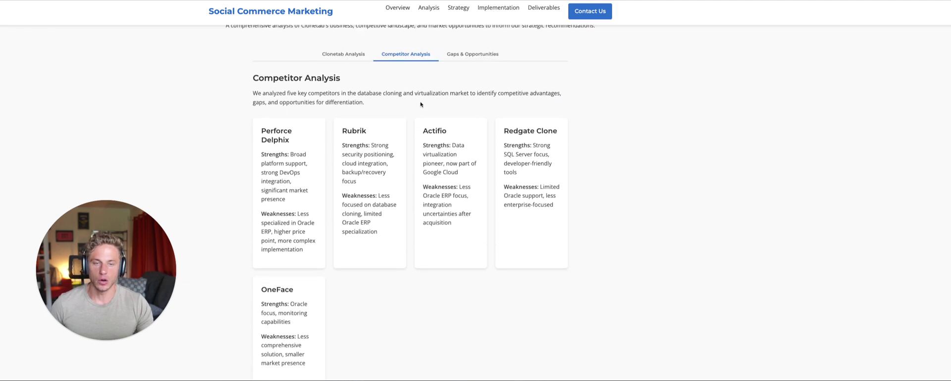
left_click(457, 56)
scroll(555, 218, "down", 1)
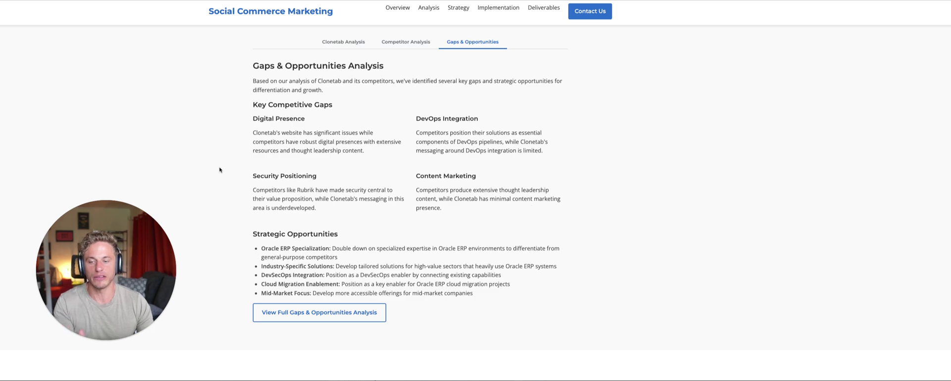
left_click(357, 42)
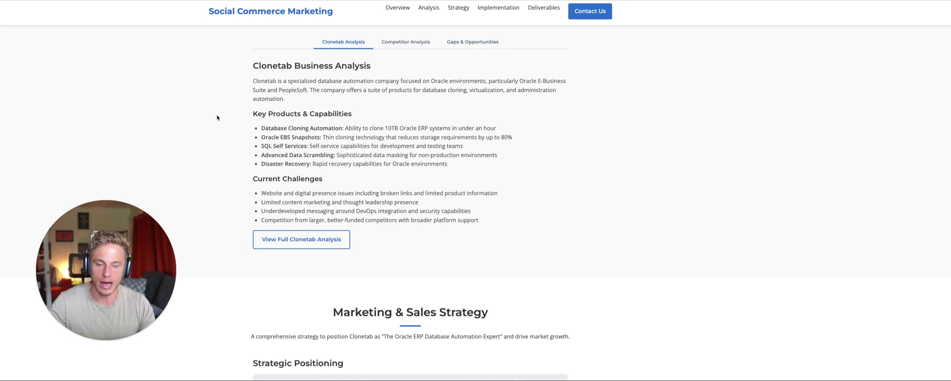
Read the Marketing & Sales Strategy section, covering strategic positioning, target audience segmentation and key message pillars.
scroll(219, 124, "down", 5)
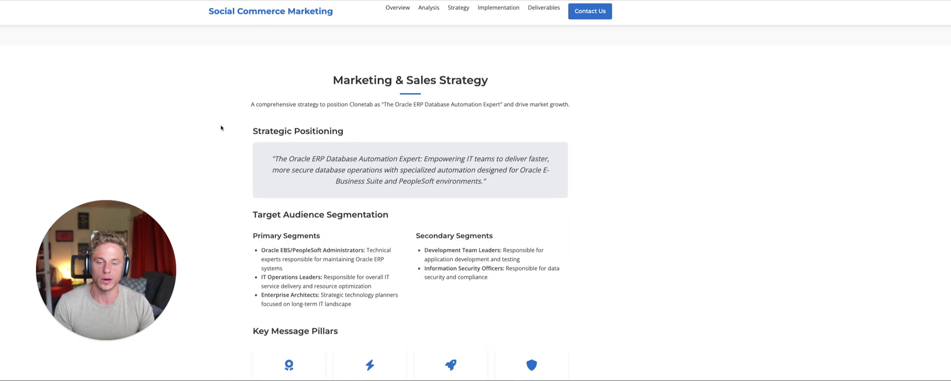
scroll(221, 128, "down", 1)
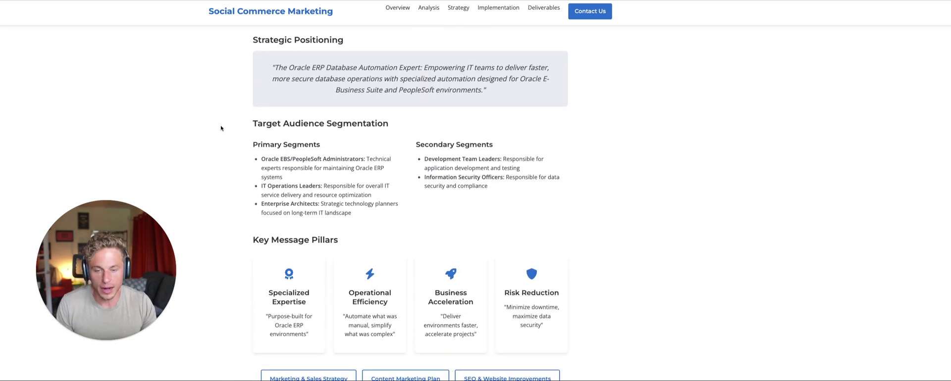
scroll(221, 128, "down", 2)
scroll(218, 130, "down", 1)
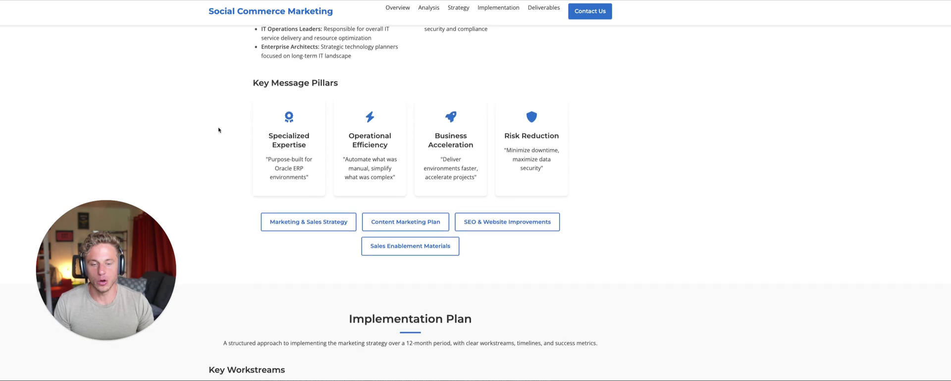
scroll(219, 130, "down", 1)
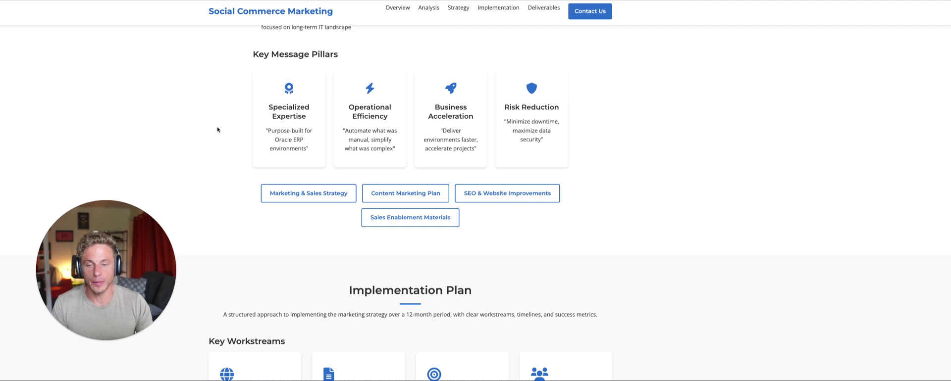
scroll(217, 130, "down", 1)
scroll(218, 128, "down", 1)
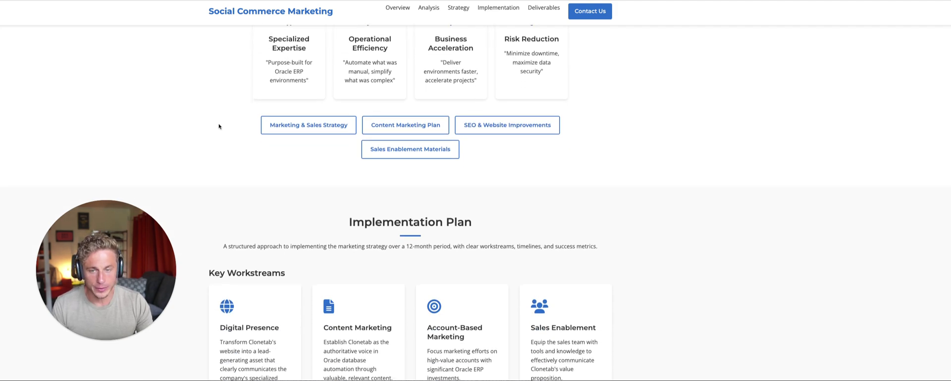
scroll(218, 128, "up", 1)
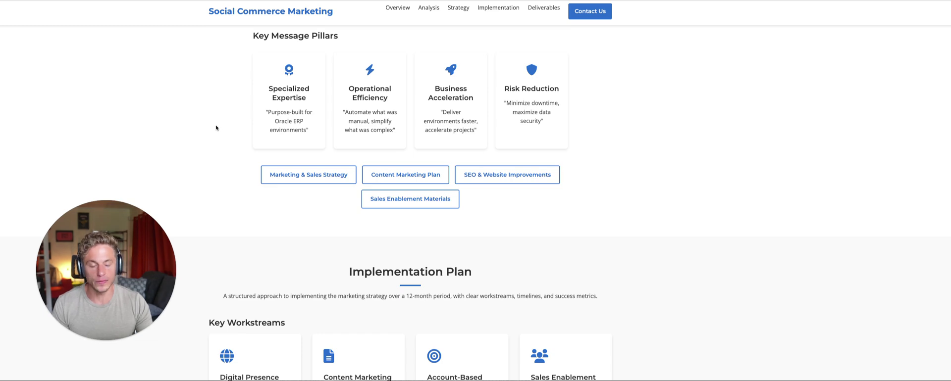
Examine the Implementation Plan's key workstreams, three-phase timeline and key performance indicators.
scroll(213, 139, "down", 4)
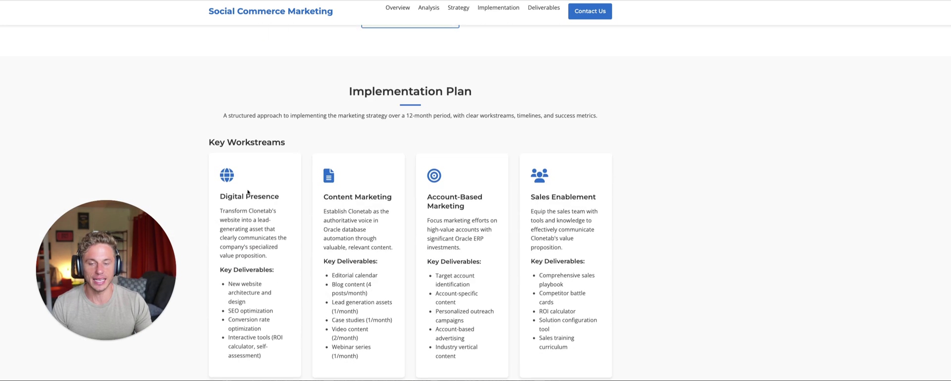
scroll(570, 186, "down", 6)
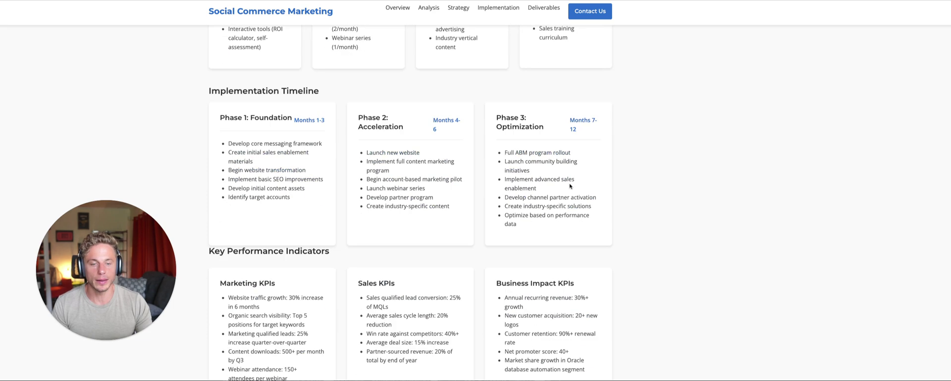
scroll(420, 149, "down", 2)
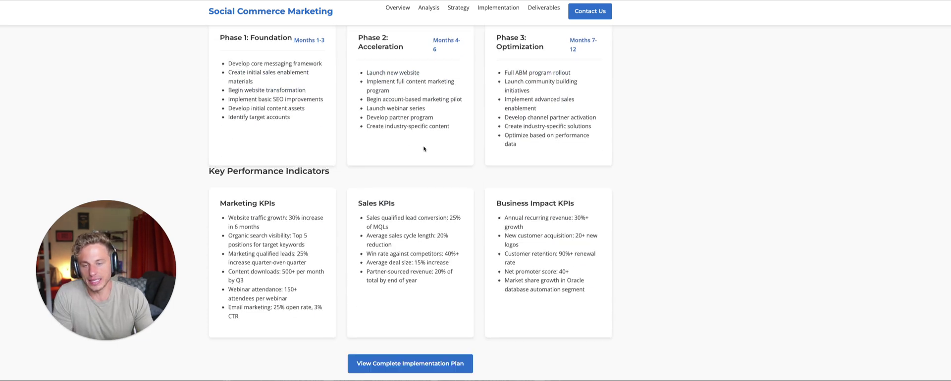
scroll(414, 310, "down", 1)
scroll(414, 310, "up", 2)
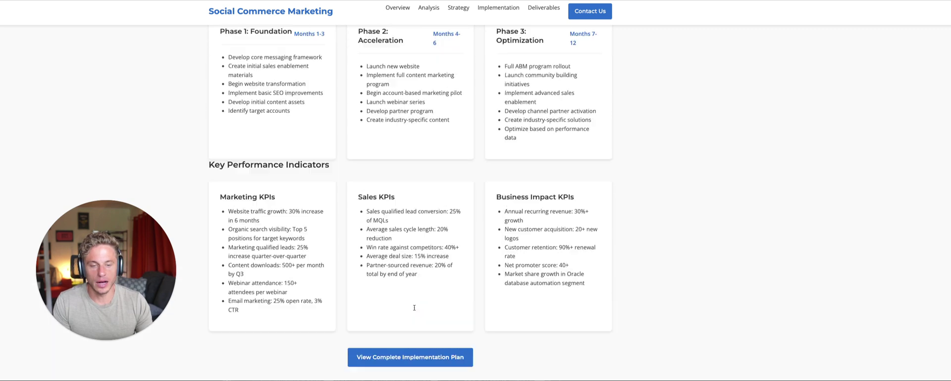
scroll(414, 309, "down", 1)
scroll(414, 310, "up", 1)
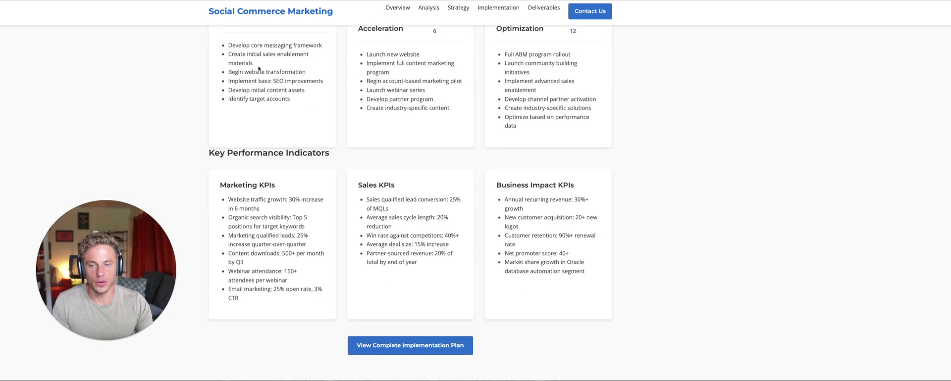
Open the complete implementation plan and read from its executive summary and gap analysis through the four workstreams.
left_click(396, 346)
scroll(622, 208, "down", 2)
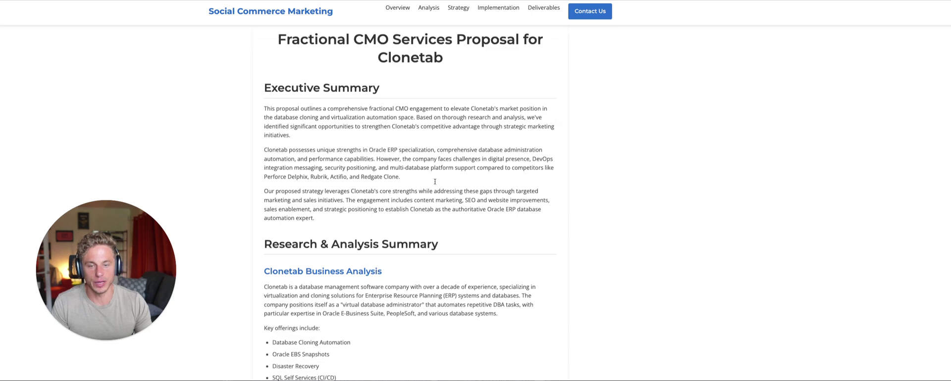
scroll(437, 186, "down", 15)
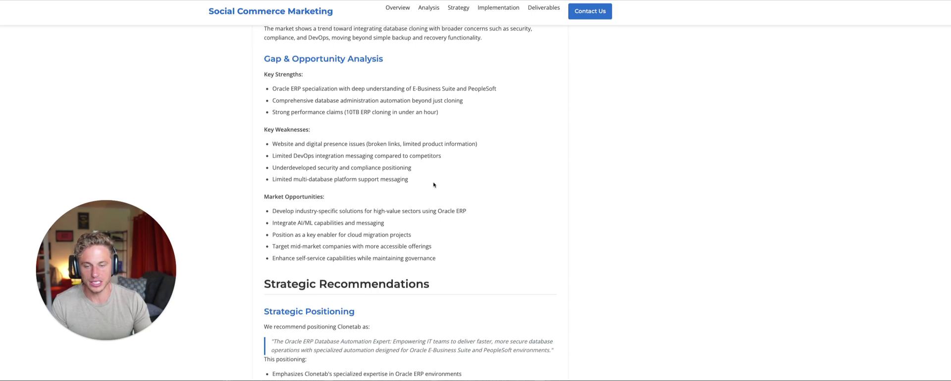
scroll(431, 185, "down", 15)
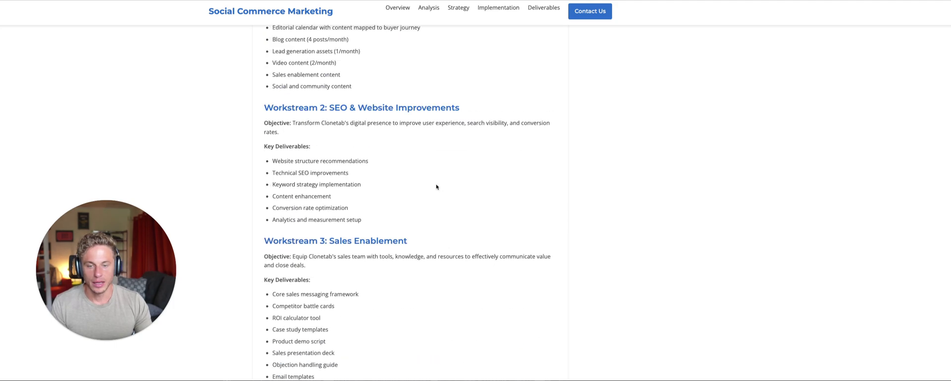
scroll(439, 186, "up", 5)
scroll(439, 185, "down", 14)
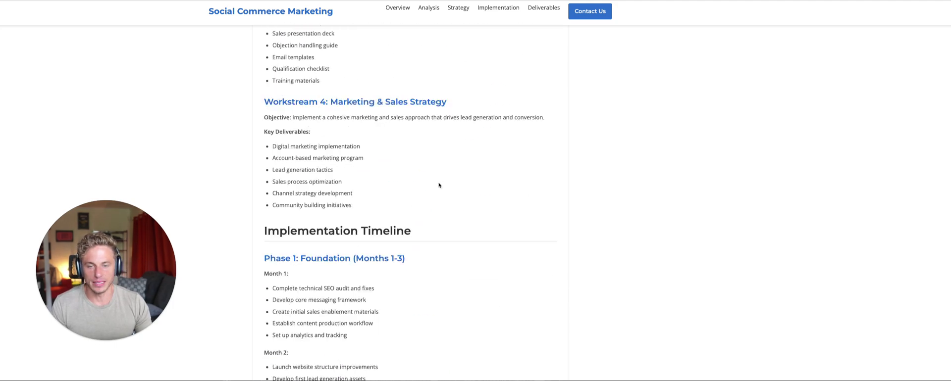
Read the rest of the plan, covering the timeline, performance metrics and KPIs, and resource requirements, and return to the main proposal page.
scroll(439, 184, "down", 15)
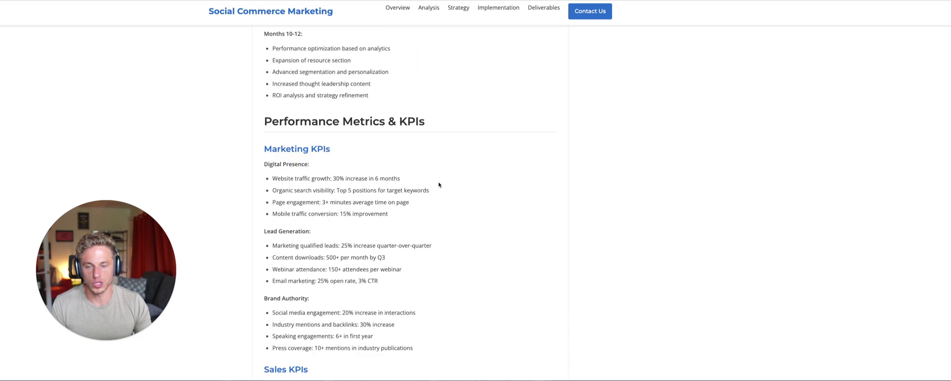
scroll(439, 184, "down", 13)
scroll(439, 185, "up", 13)
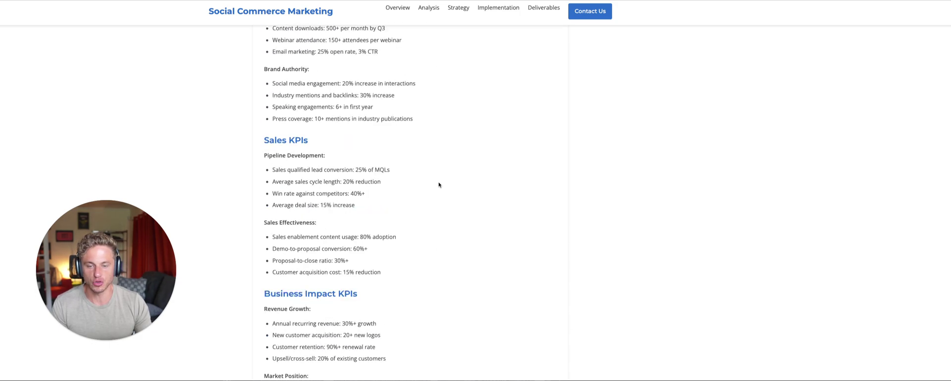
scroll(438, 186, "down", 6)
scroll(438, 186, "down", 8)
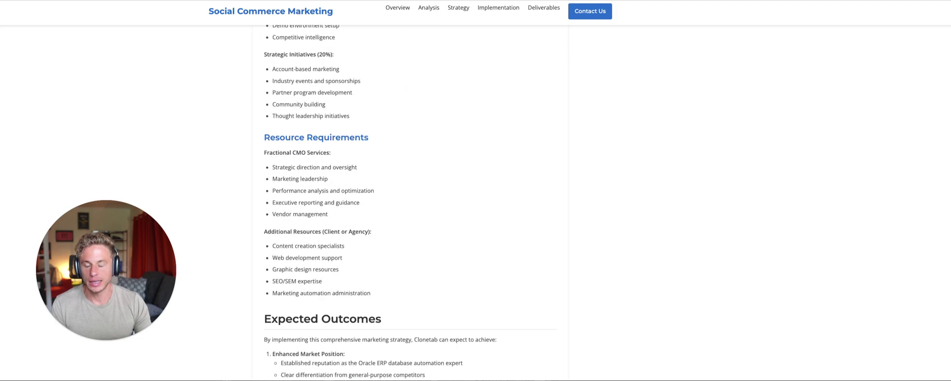
scroll(85, 24, "up", 15)
scroll(214, 103, "down", 7)
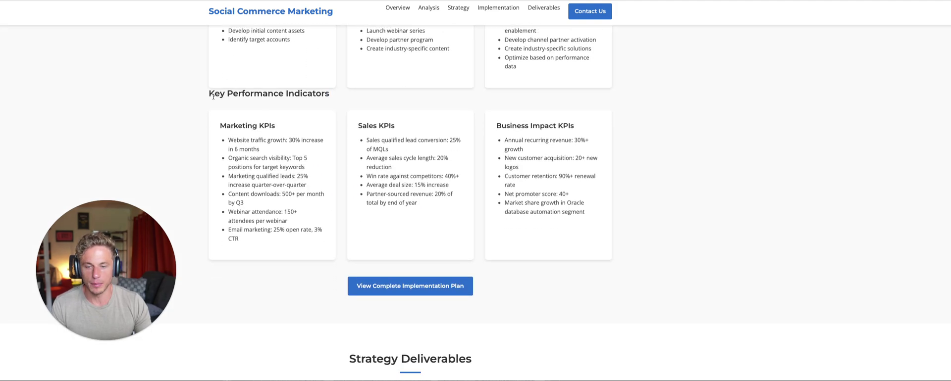
Examine the document cards in the Strategy Deliverables section, from Final Proposal to Sales Enablement Materials, and return to the page start.
scroll(201, 96, "down", 2)
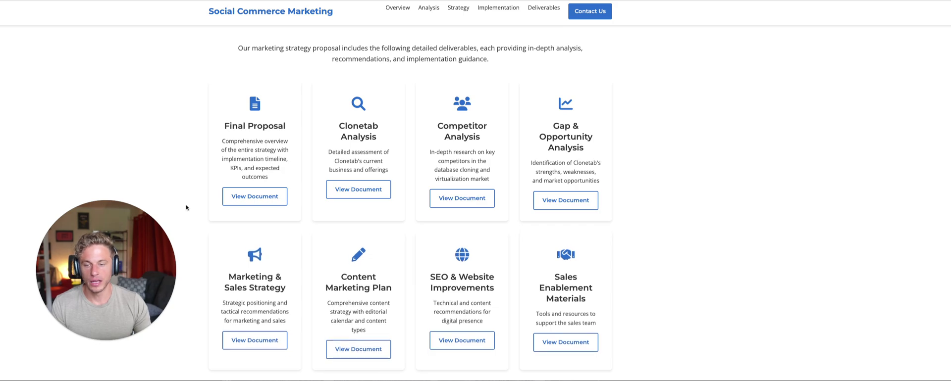
scroll(187, 207, "down", 3)
scroll(187, 207, "up", 6)
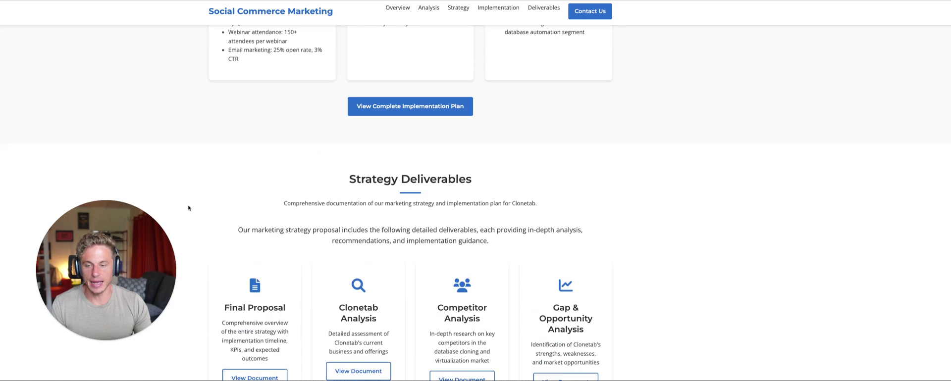
scroll(188, 209, "up", 10)
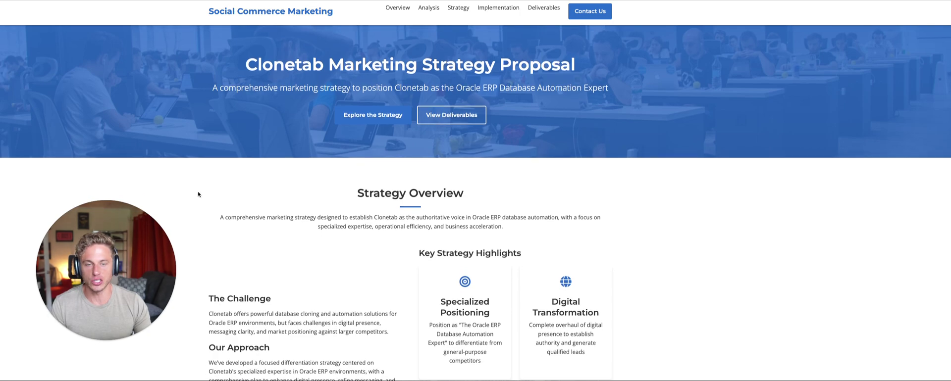
scroll(242, 168, "down", 20)
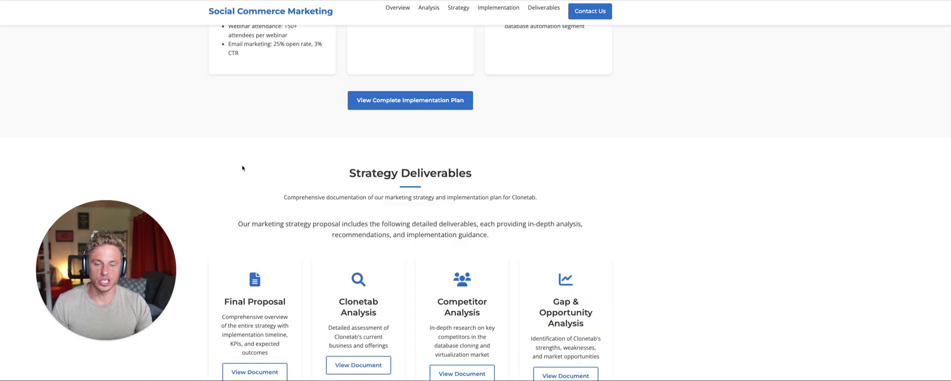
scroll(242, 168, "down", 6)
scroll(240, 166, "up", 2)
scroll(206, 161, "down", 1)
scroll(194, 160, "up", 1)
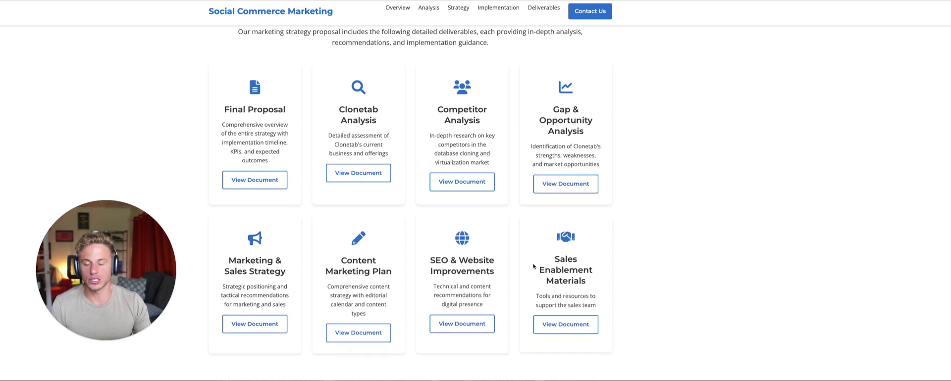
scroll(734, 276, "up", 20)
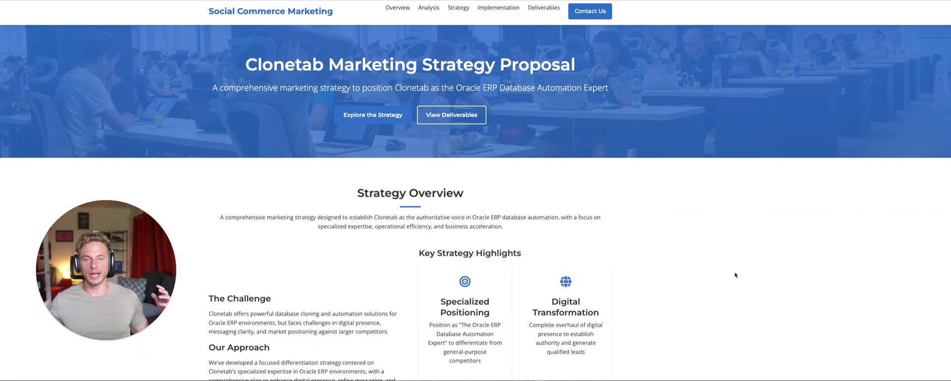
Return to the Manus task and review its activity log for the Clonetab website and competitor research.
scroll(735, 275, "down", 3)
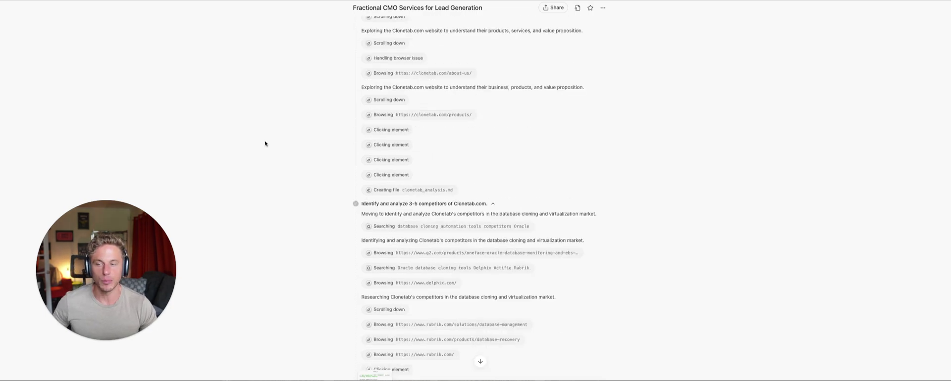
scroll(296, 144, "up", 20)
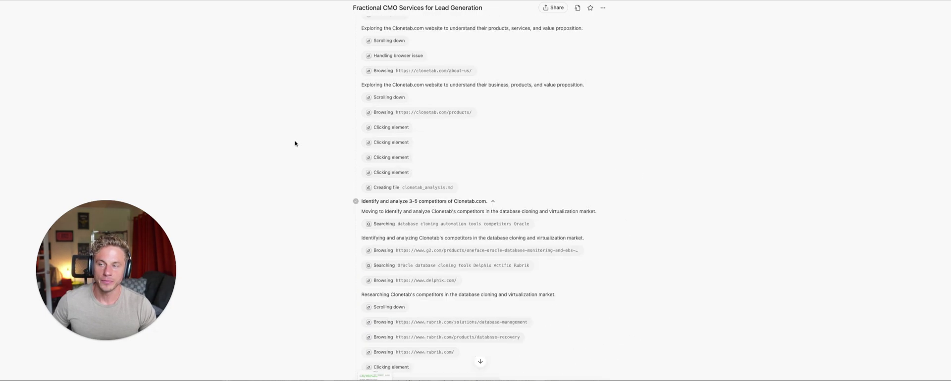